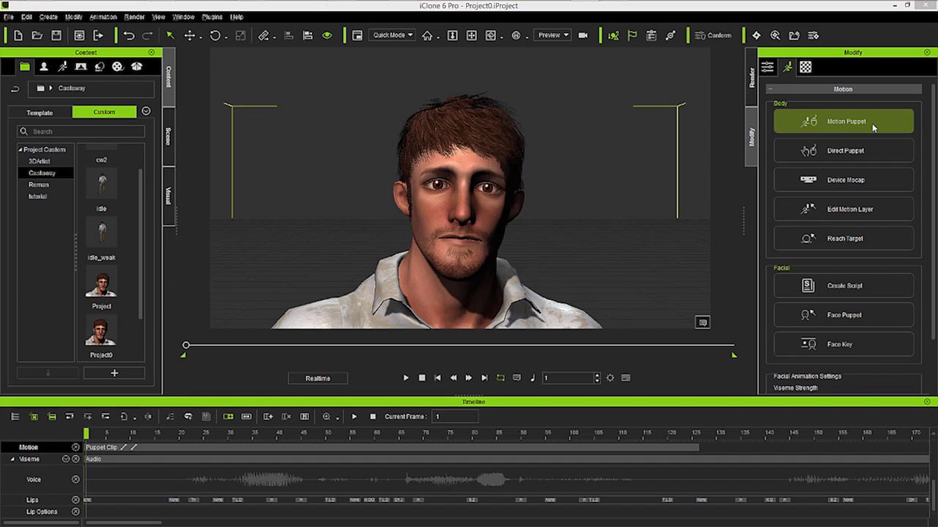
- Open Motion Puppet for the castaway character and frame his full body in the viewport
left_click(872, 122)
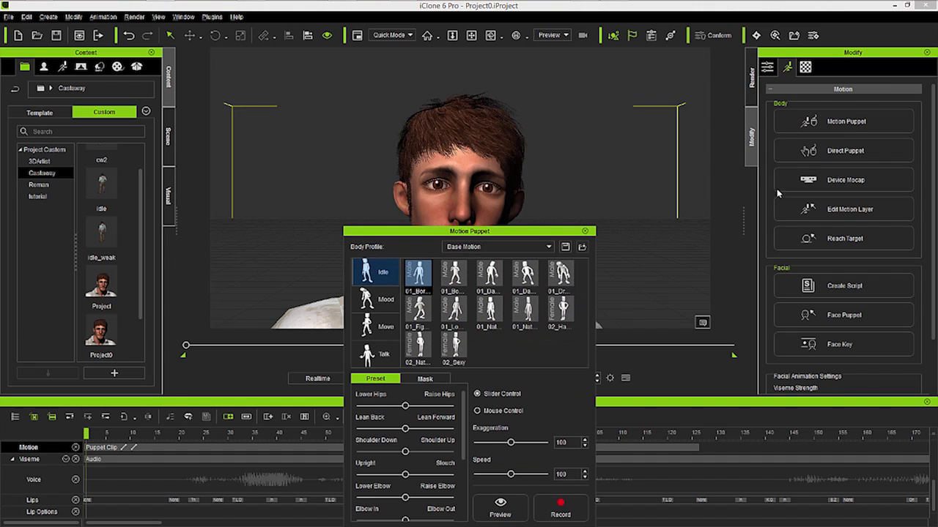
left_click_drag(509, 231, 800, 68)
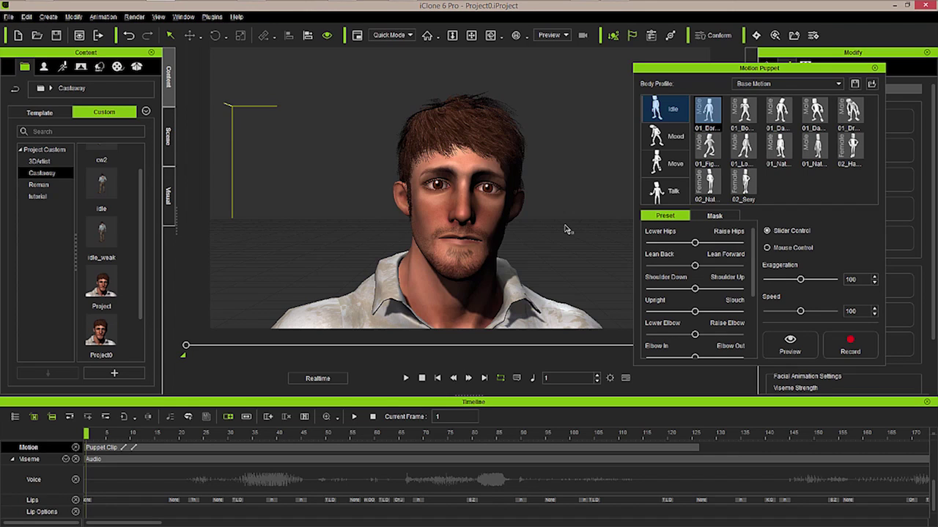
key("f")
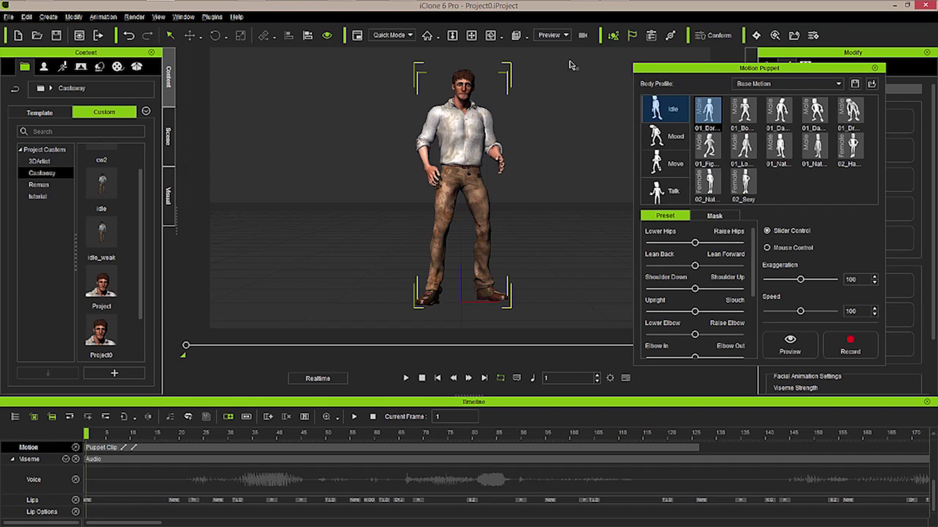
left_click_drag(711, 75, 671, 66)
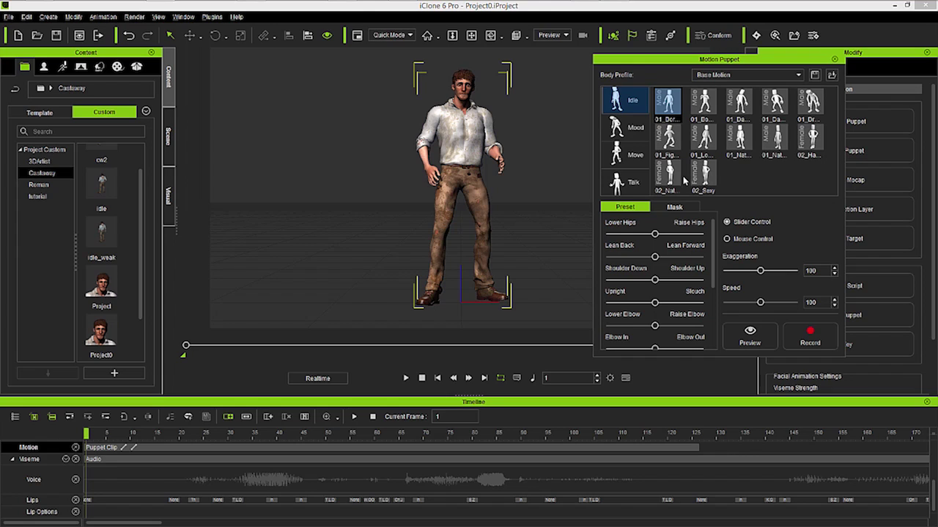
- Browse the Mood, Move, Talk and Idle motion presets in the Base Motion profile
left_click(631, 131)
left_click(636, 157)
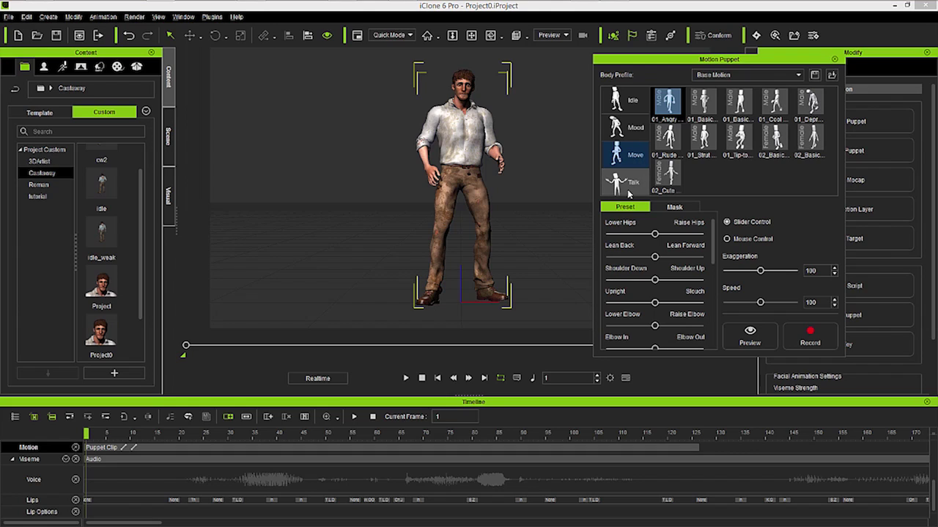
left_click(628, 189)
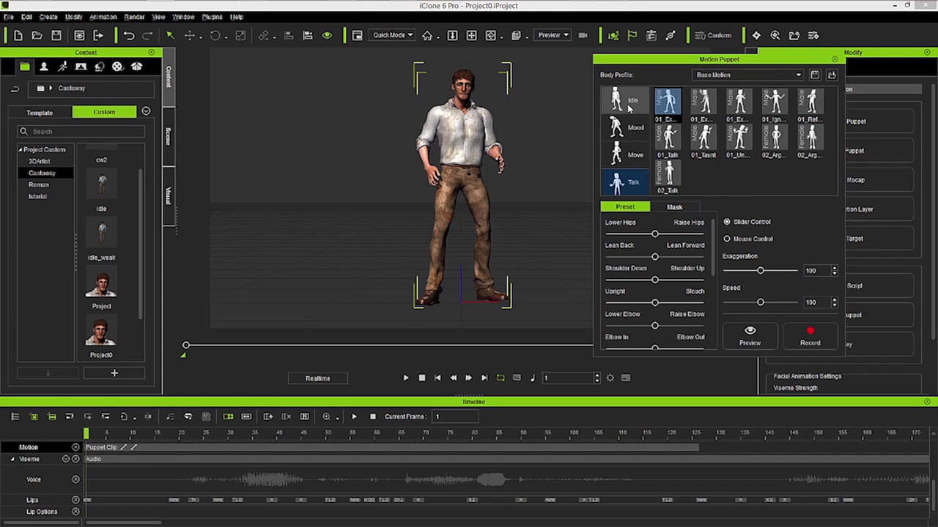
left_click(628, 103)
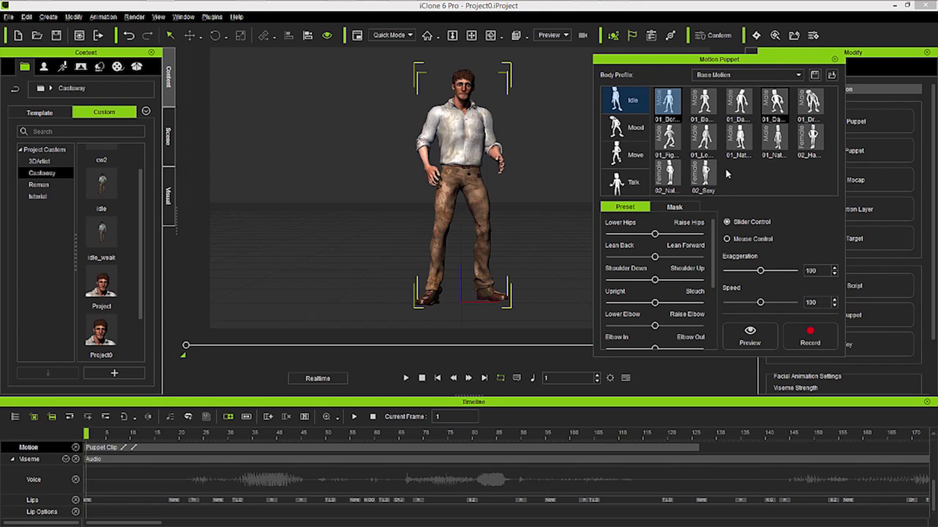
left_click(739, 137)
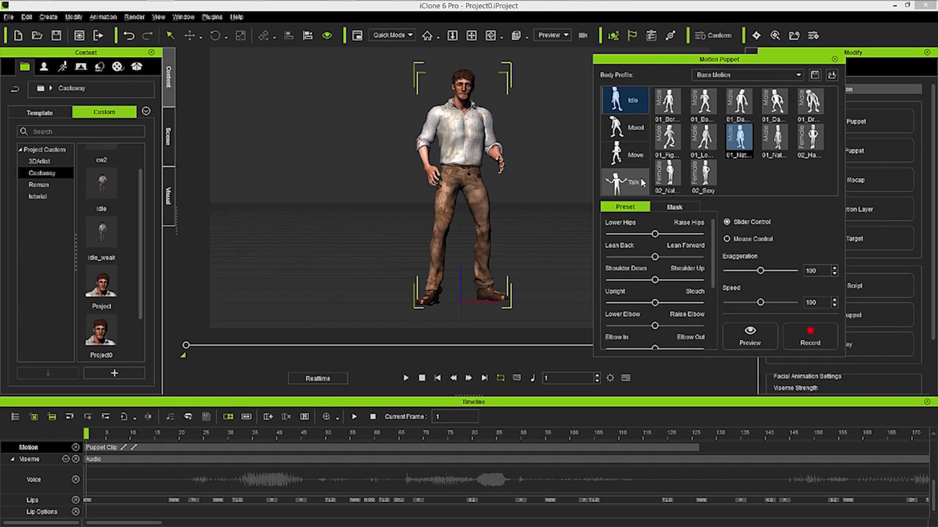
- Preview the first male Talk preset on the character, stopping the preview after watching the gestures
left_click(634, 182)
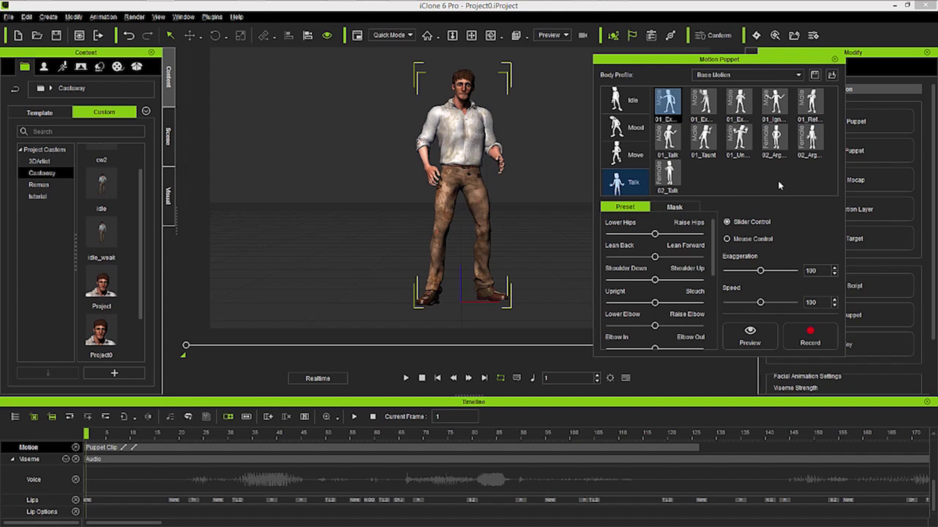
left_click(667, 102)
left_click(754, 341)
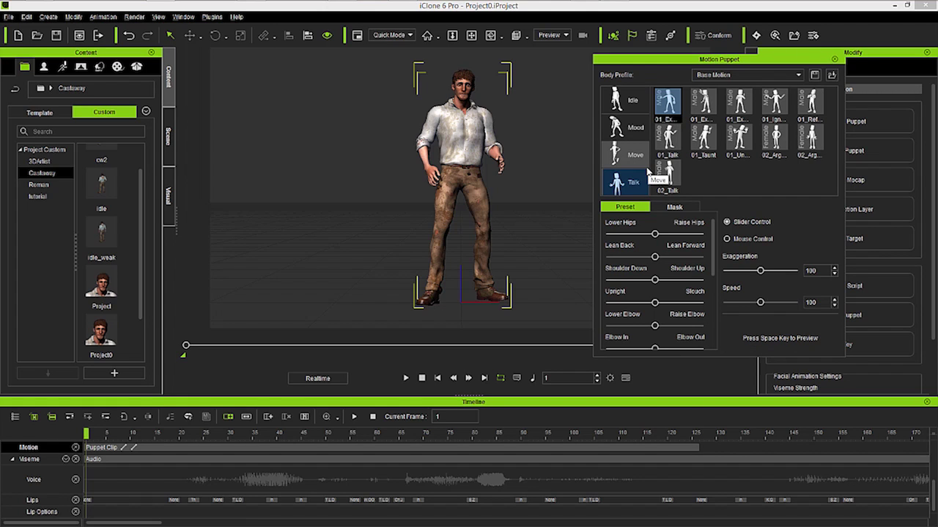
key("space")
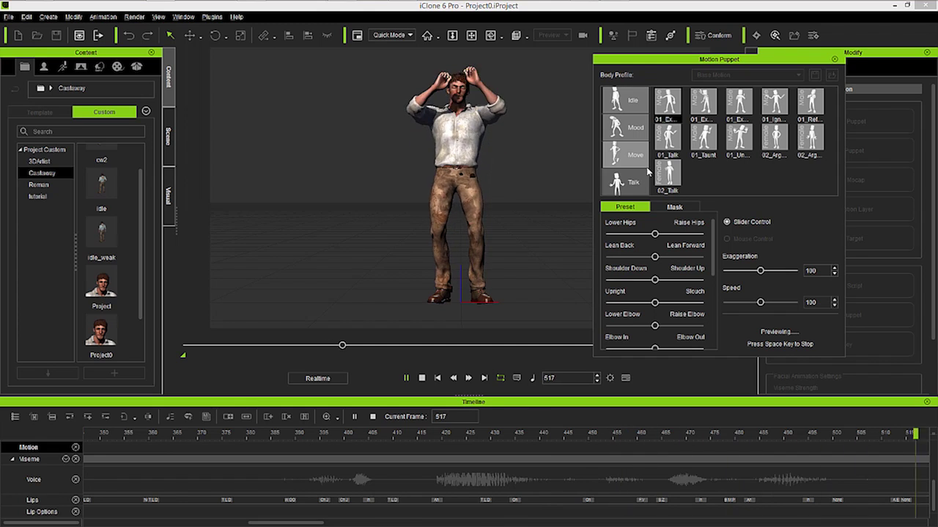
key("space")
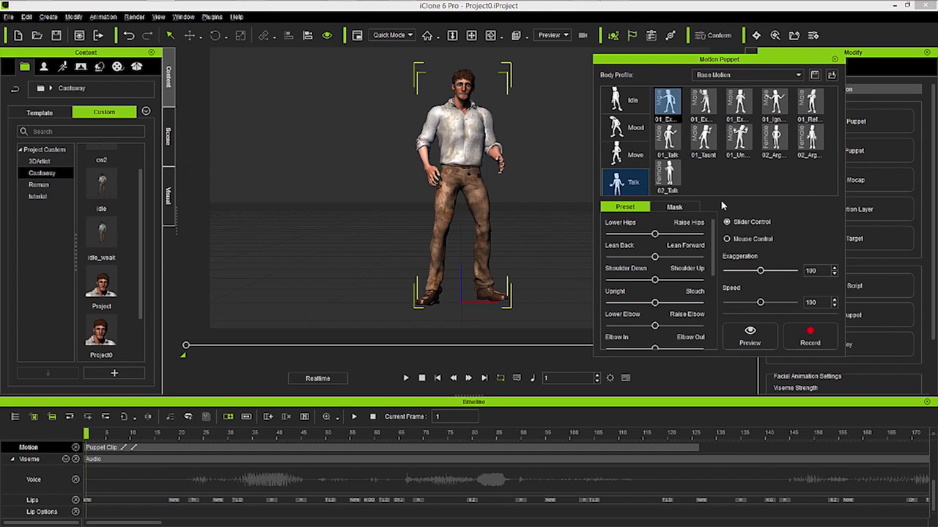
- Select the second male Talk preset and preview its motion on the character
left_click(703, 102)
left_click(762, 334)
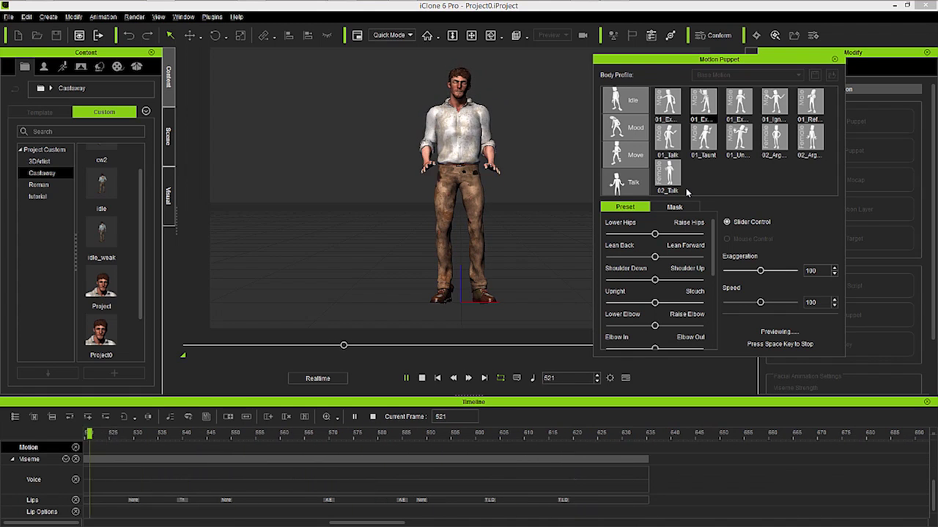
key("space")
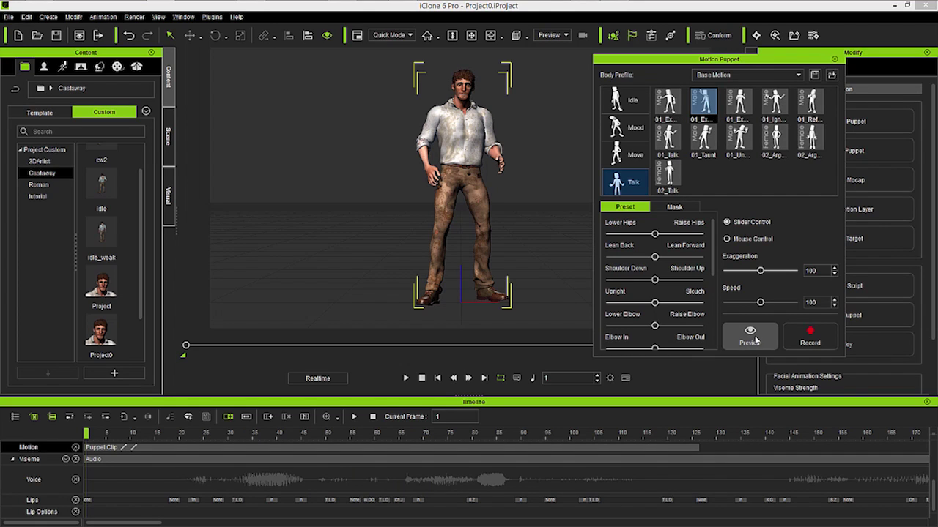
key("space")
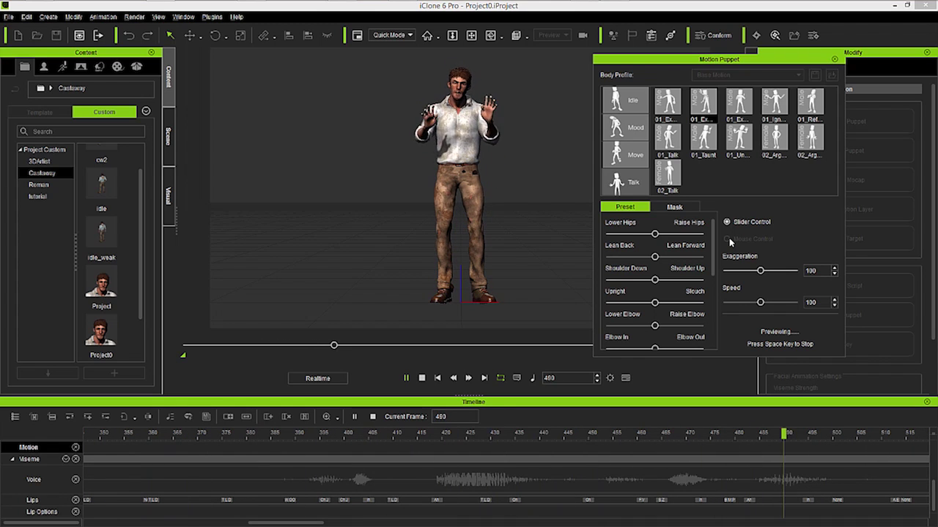
key("space")
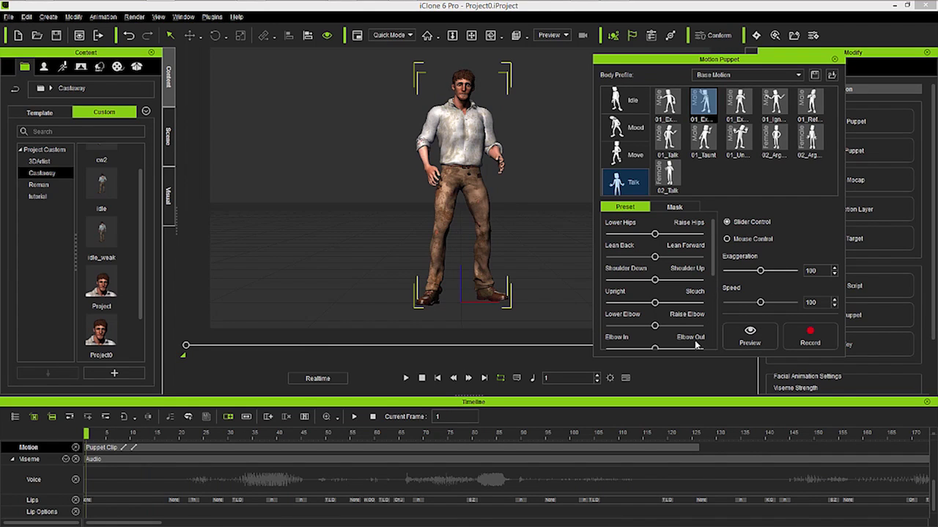
- Record the second Talk motion onto the character with raised elbows, Exaggeration at 93 and Speed at 107
left_click(738, 335)
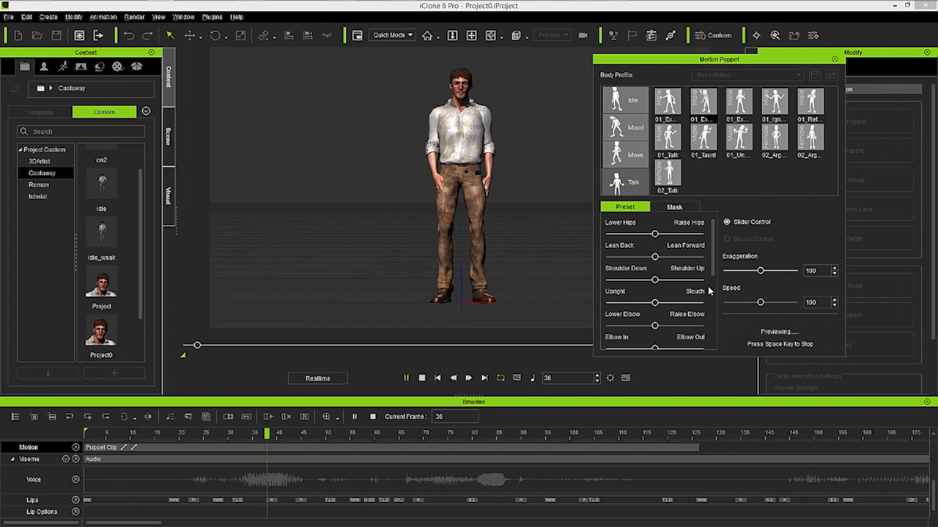
left_click_drag(654, 303, 666, 349)
key("space")
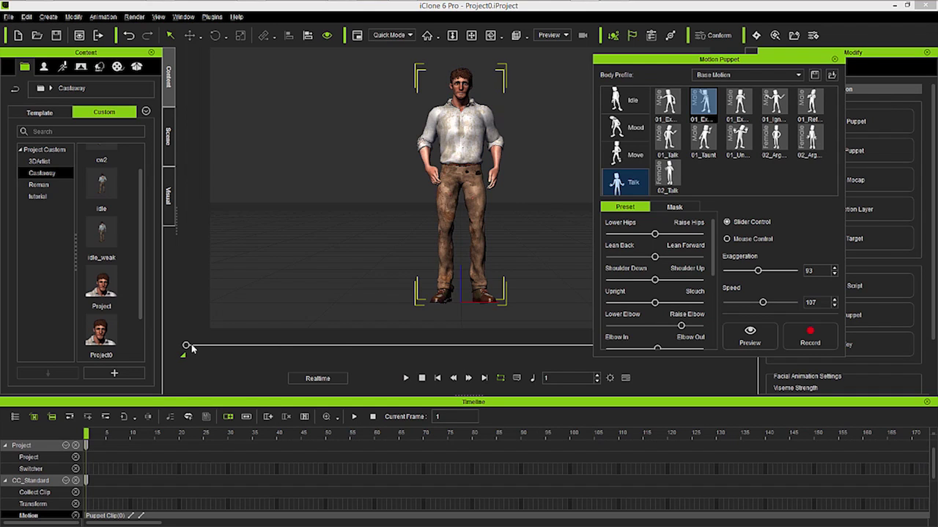
- Play back the recorded puppet motion from the first frame to review it, and stop playback
left_click_drag(186, 345, 295, 357)
left_click(437, 378)
left_click(405, 378)
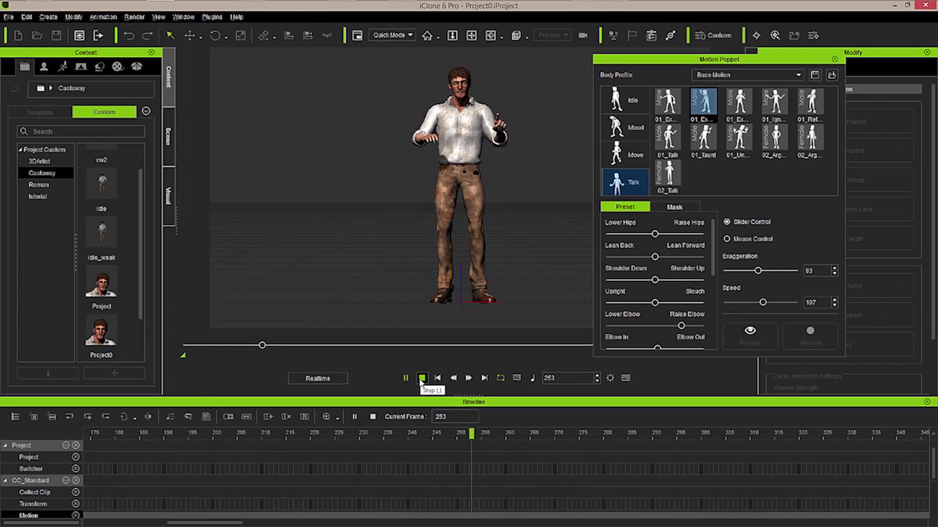
left_click(423, 378)
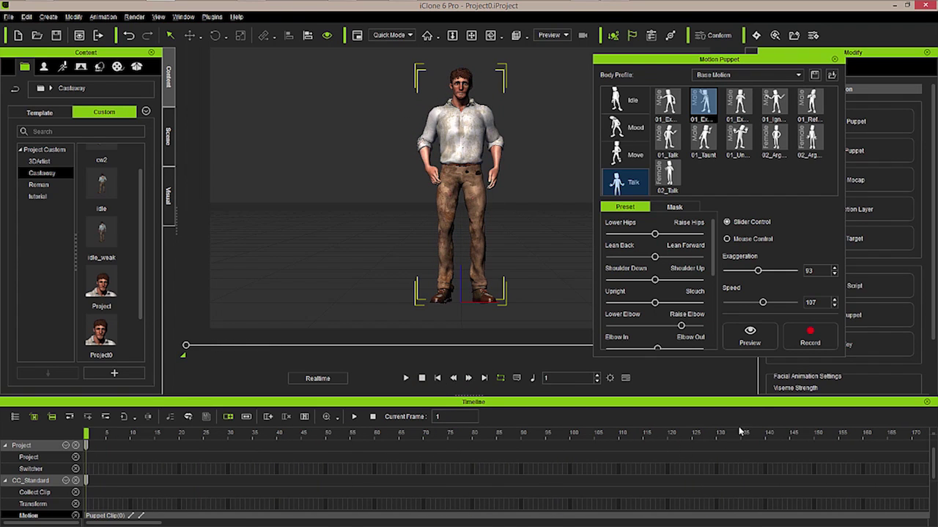
- Show the Motion Layer track for CC_Standard in the timeline and expand it to its body-part tracks
mouse_move(933, 462)
left_mouse_down()
mouse_move(931, 511)
mouse_move(930, 464)
left_mouse_up()
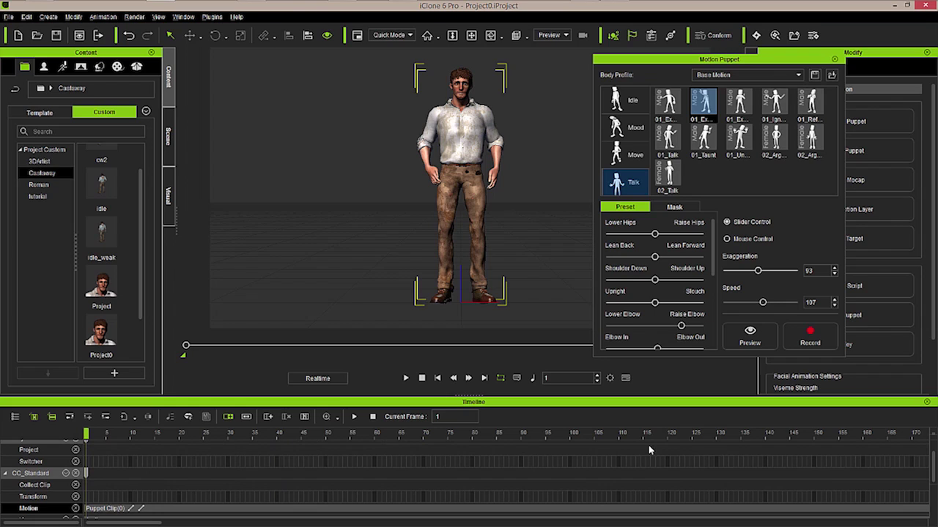
left_click(67, 473)
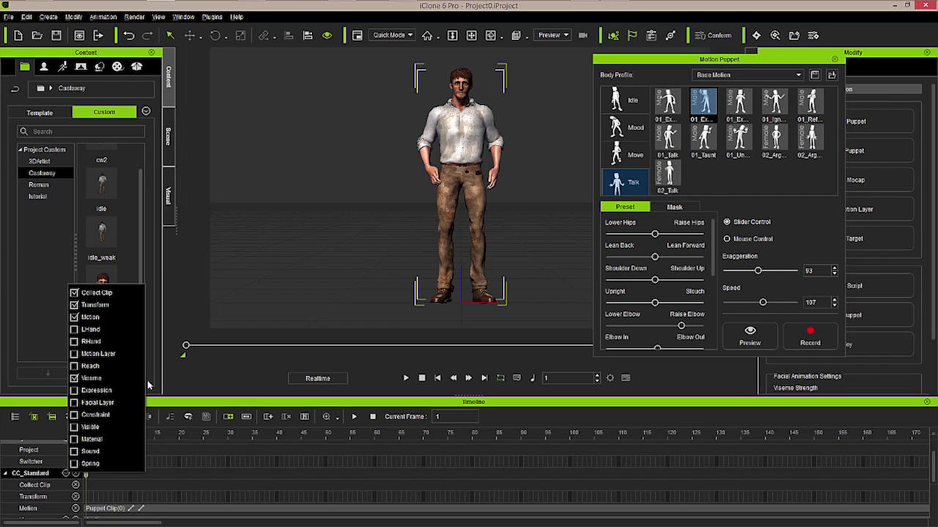
left_click(74, 354)
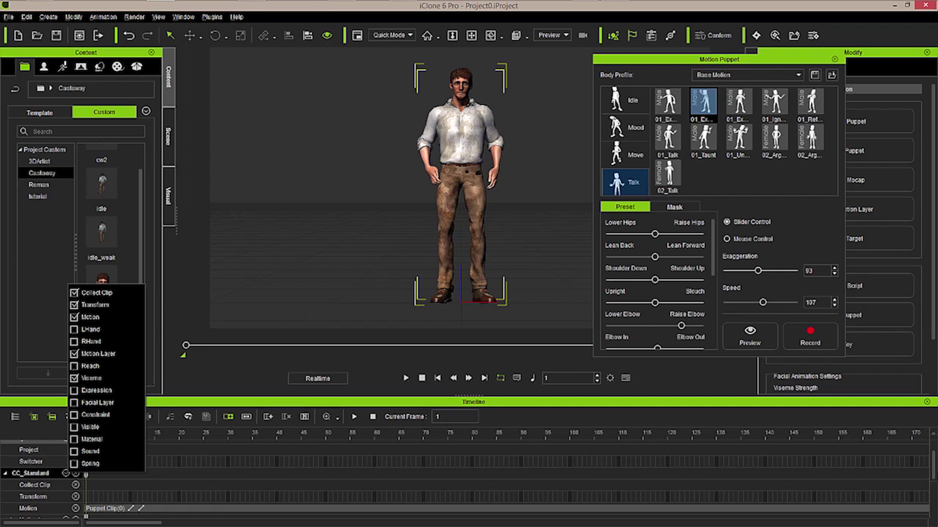
left_click_drag(933, 471, 932, 505)
scroll(162, 498, "up", 3)
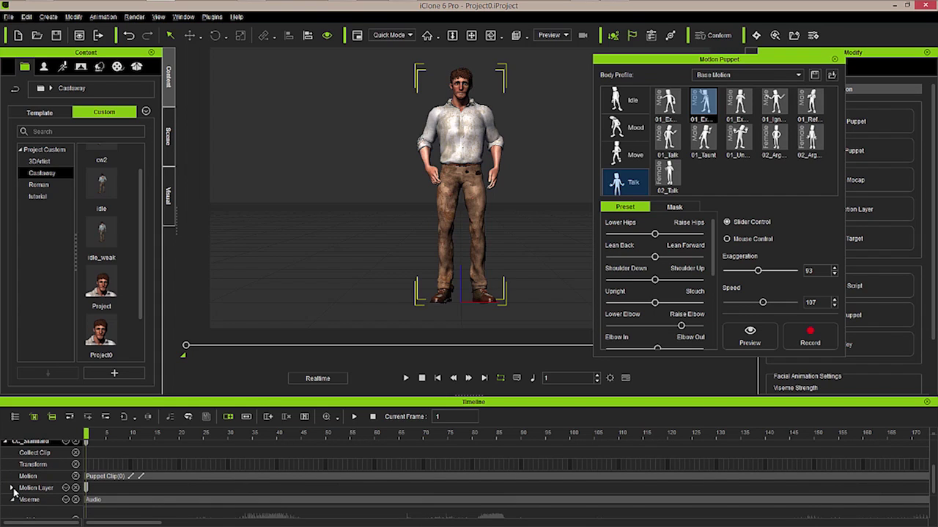
left_click(11, 488)
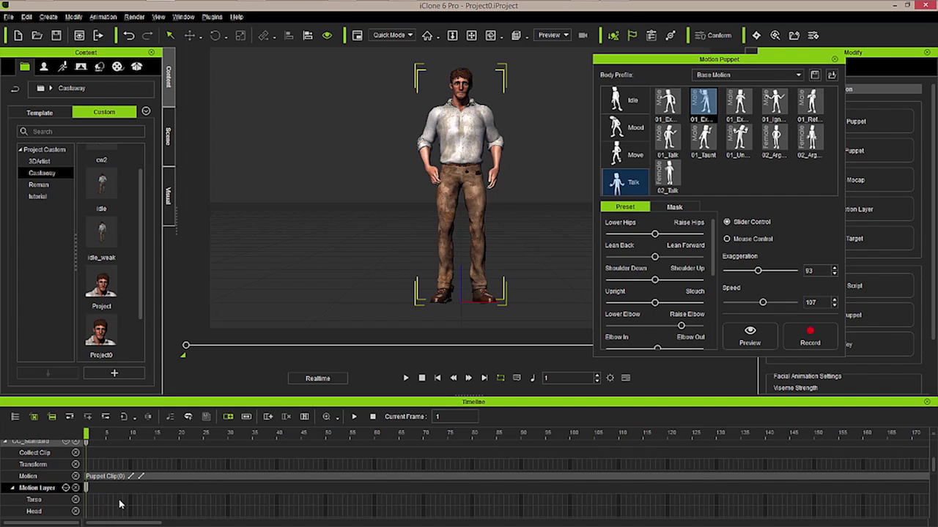
mouse_move(932, 469)
left_mouse_down()
mouse_move(933, 498)
mouse_move(933, 463)
left_mouse_up()
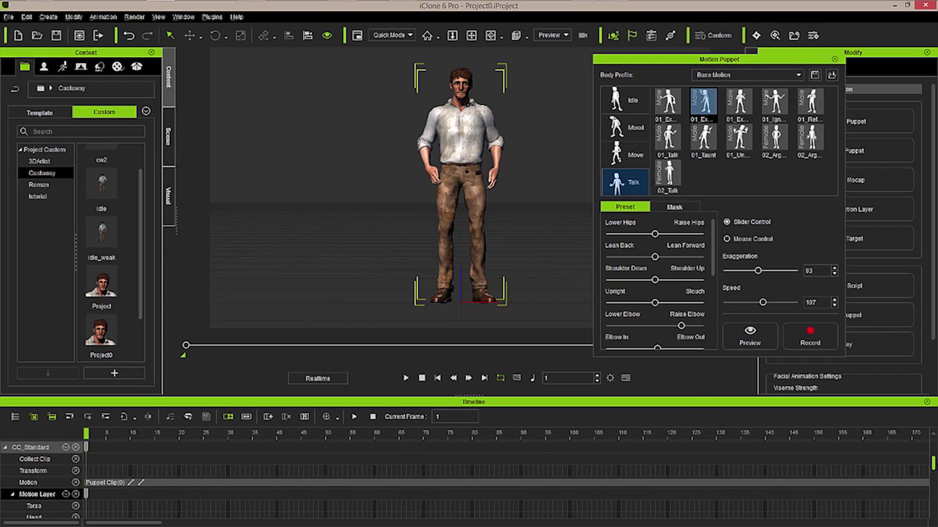
left_click_drag(932, 463, 933, 464)
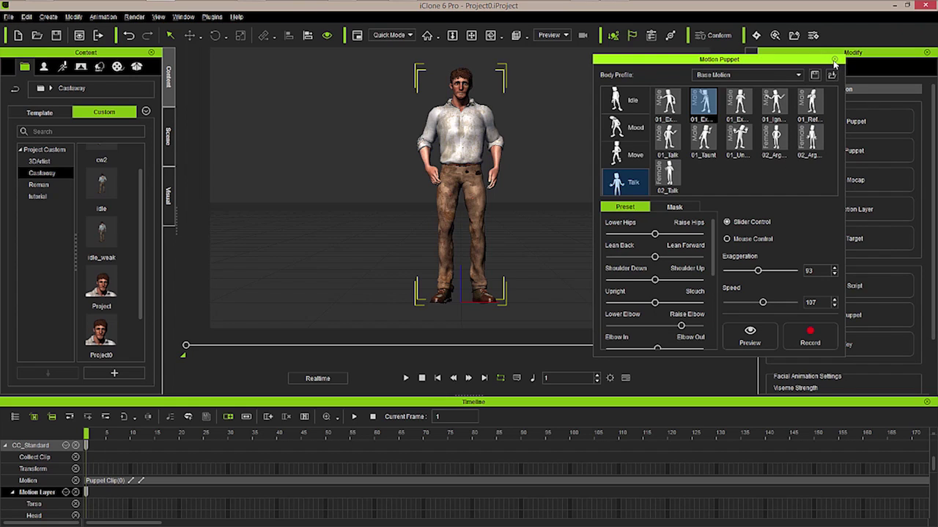
- Close Motion Puppet and open Edit Motion Layer for the character, keeping its window clear of the figure
left_click(835, 59)
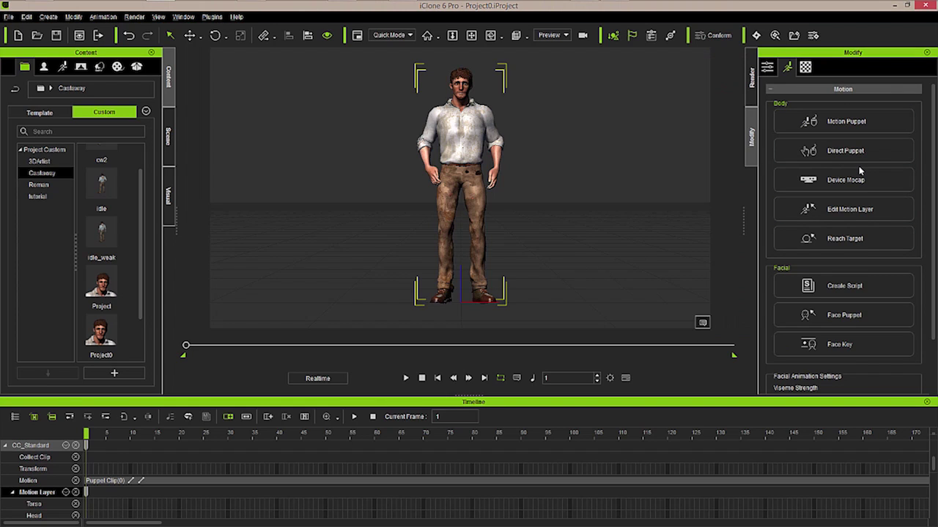
left_click(895, 214)
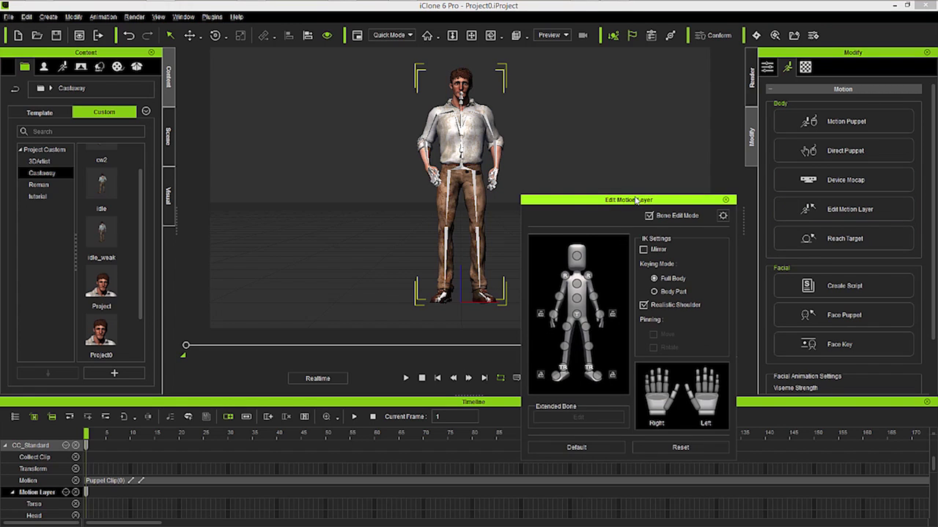
left_click_drag(636, 199, 727, 61)
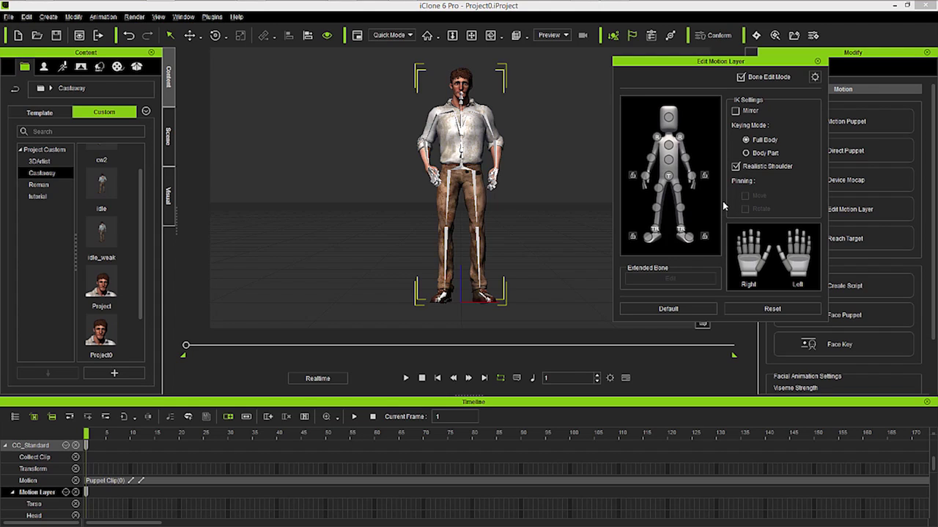
- At frame 1, move the character's right and left hands slightly downward and lower his hips slightly
left_click(645, 178)
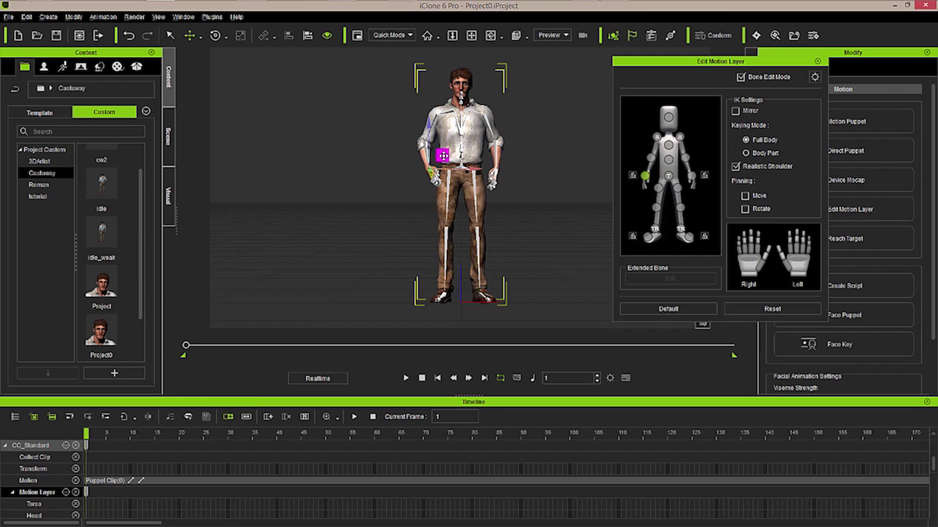
mouse_move(442, 155)
left_mouse_down()
mouse_move(368, 151)
mouse_move(374, 141)
mouse_move(389, 196)
mouse_move(389, 143)
mouse_move(368, 143)
mouse_move(423, 133)
mouse_move(442, 159)
left_mouse_up()
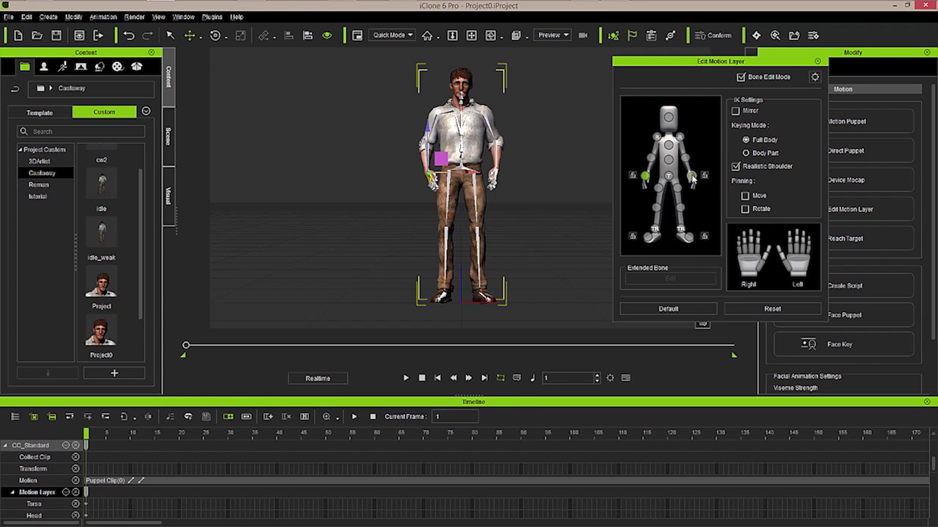
left_click(691, 176)
left_click_drag(509, 153, 507, 159)
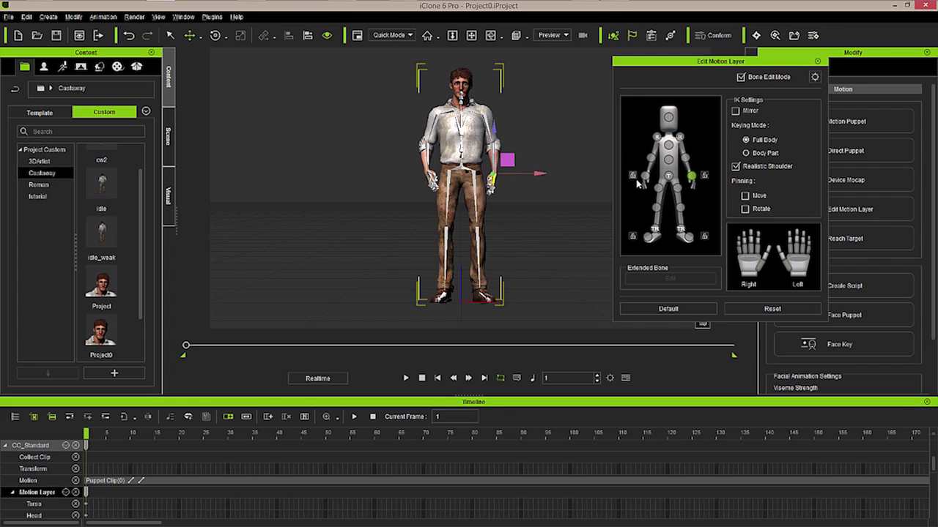
left_click(669, 178)
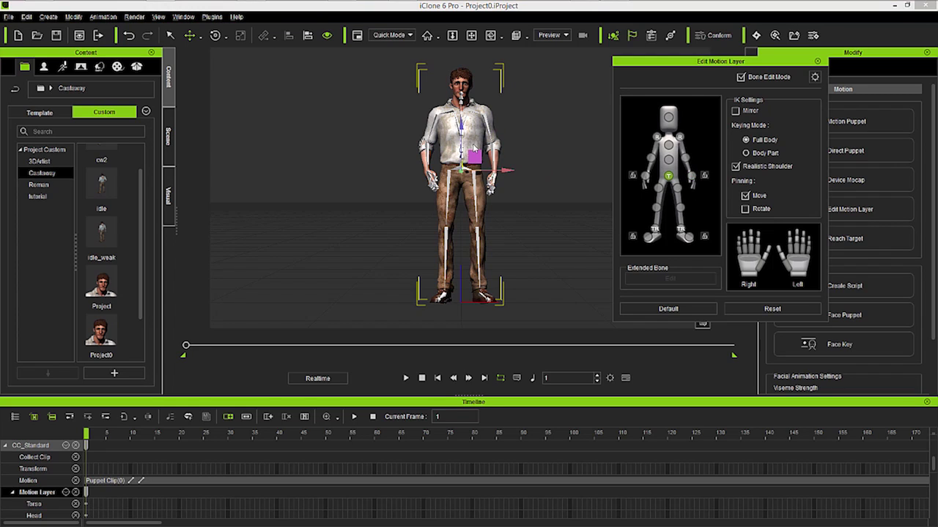
left_click_drag(461, 125, 462, 129)
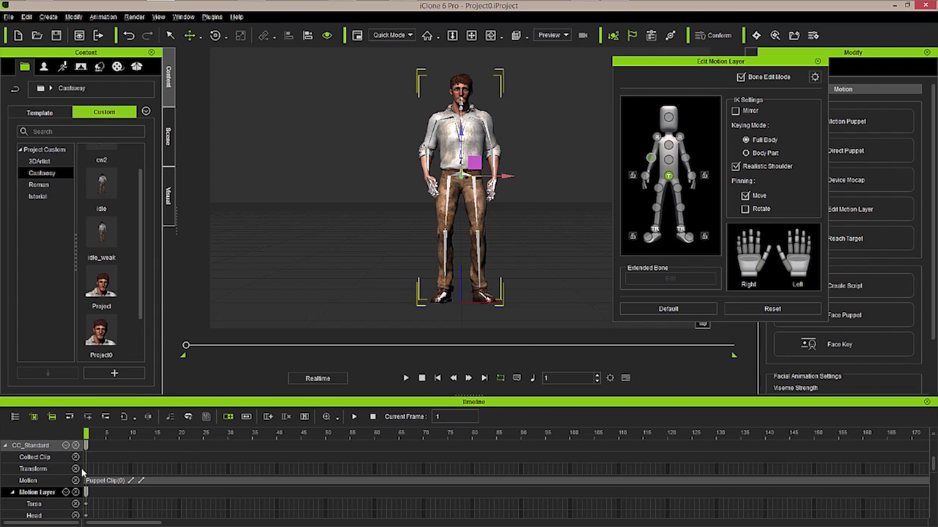
- Play the layered motion from frame 1 to review the hand poses, pausing at frame 347
left_click_drag(934, 472, 934, 491)
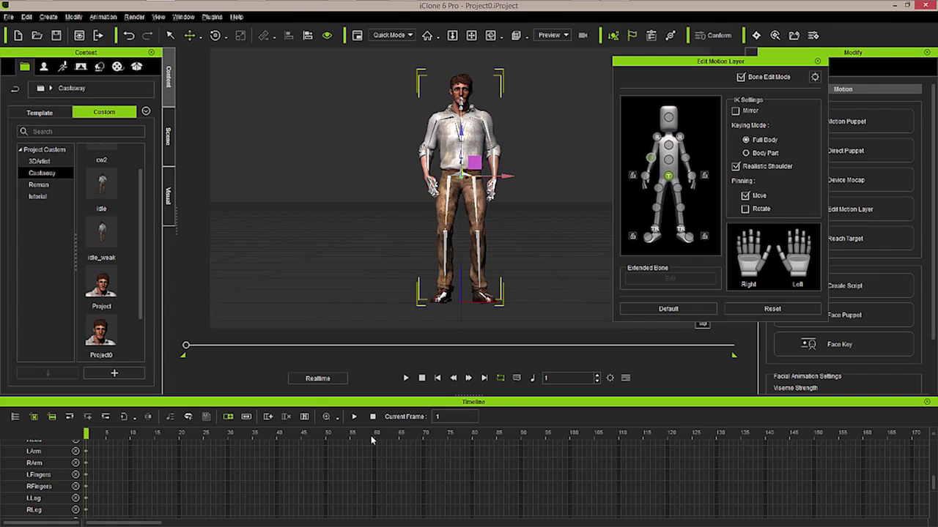
left_click(405, 378)
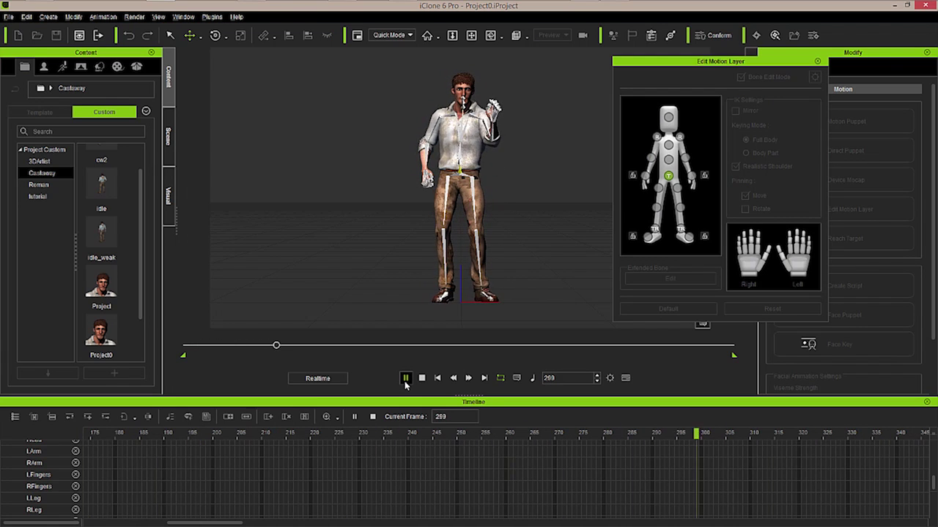
left_click(405, 378)
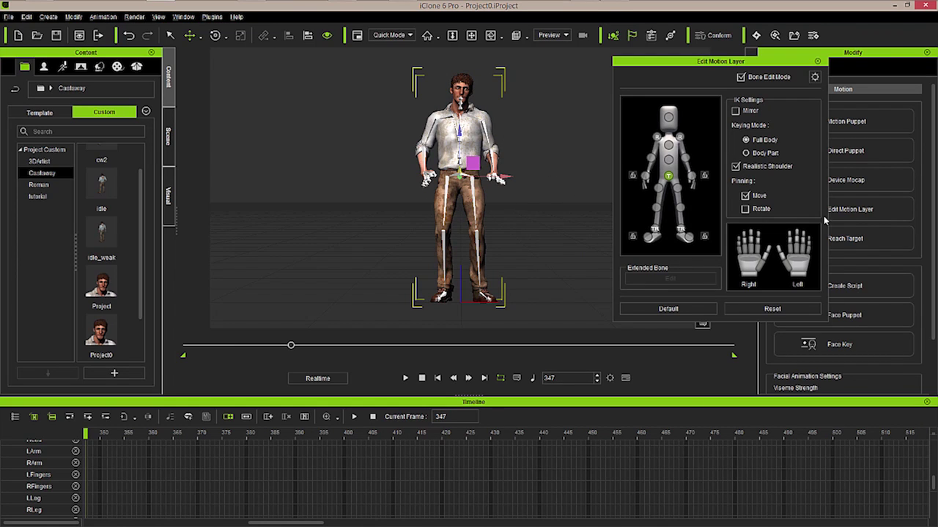
- At frame 347, turn off Bone Edit Mode and rotate the character's right and left hands so they hang downward
left_click(740, 78)
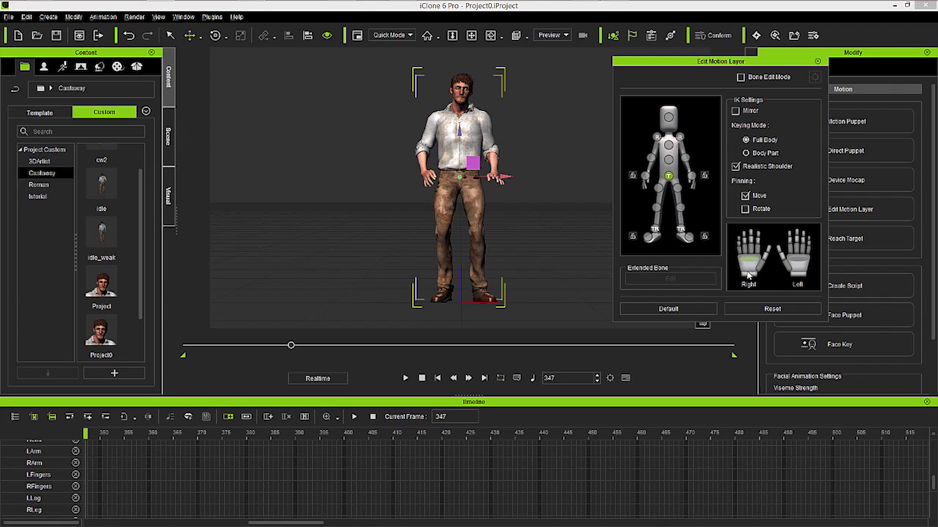
left_click(645, 176)
left_click(215, 35)
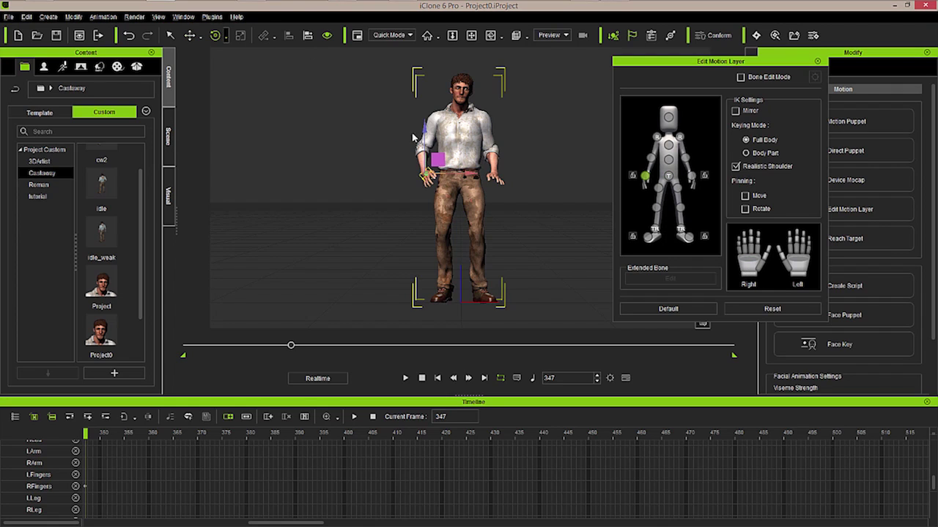
left_click_drag(454, 159, 451, 164)
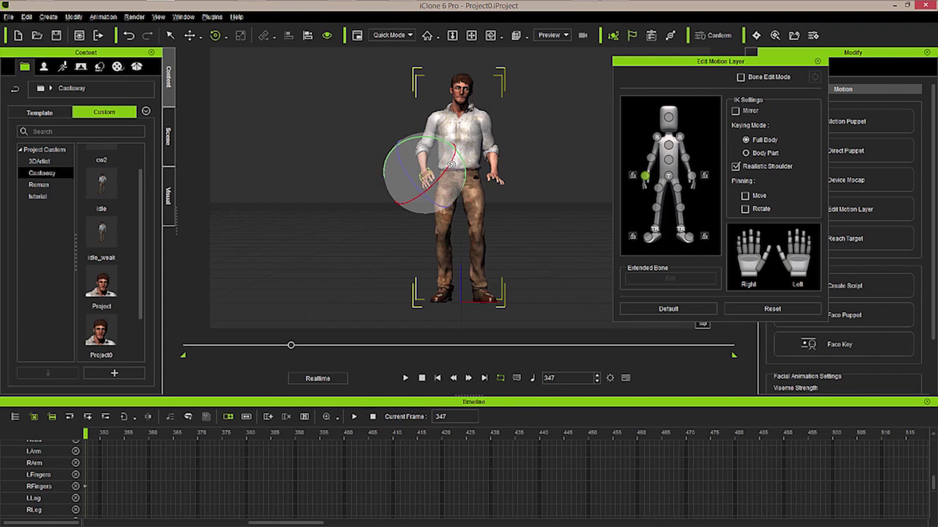
left_click(691, 176)
left_click_drag(507, 159, 520, 195)
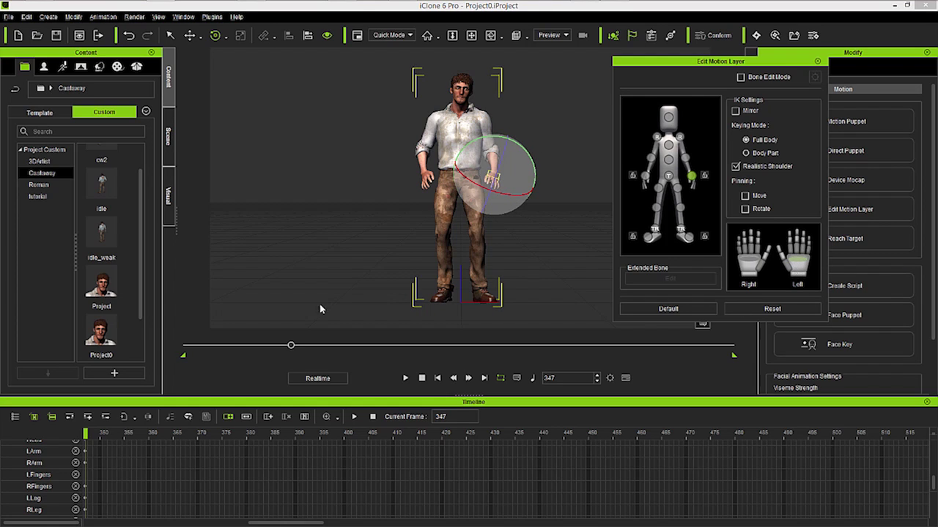
- Play the motion from the start, pause it, and scrub back to frame 570 to examine the resting pose
left_click(437, 378)
left_click(405, 378)
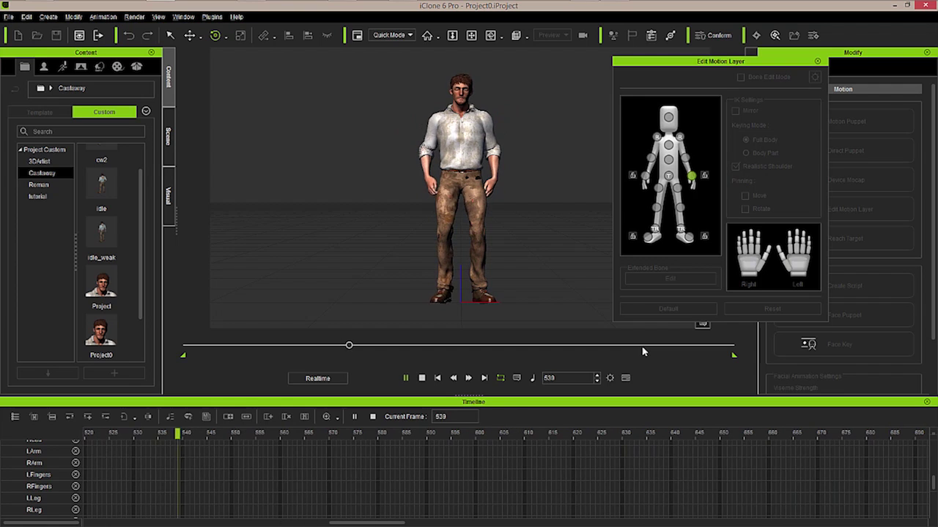
key("space")
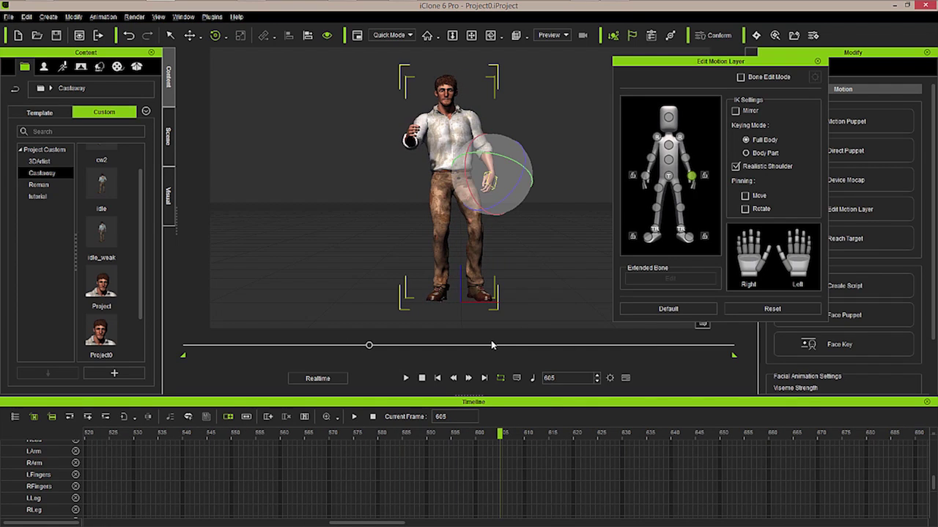
left_click_drag(501, 434, 300, 450)
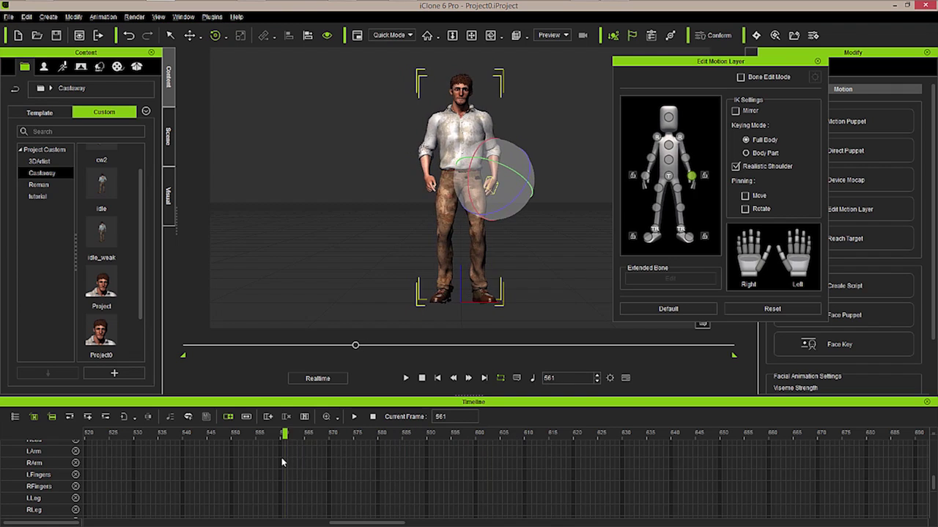
left_click(327, 465)
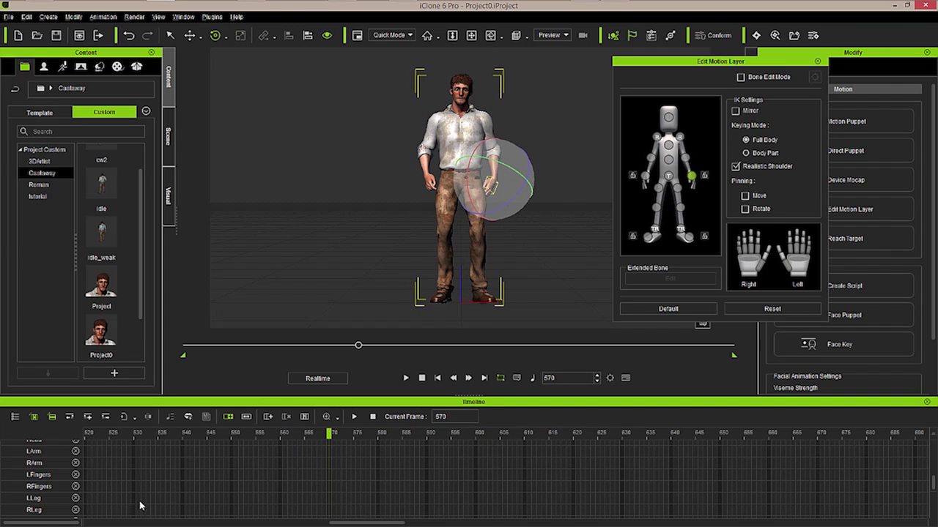
- Select the puppet clip on the Motion track and replay it from around frame 530 to check for a cut point
mouse_move(933, 485)
left_mouse_down()
mouse_move(934, 449)
mouse_move(934, 469)
left_mouse_up()
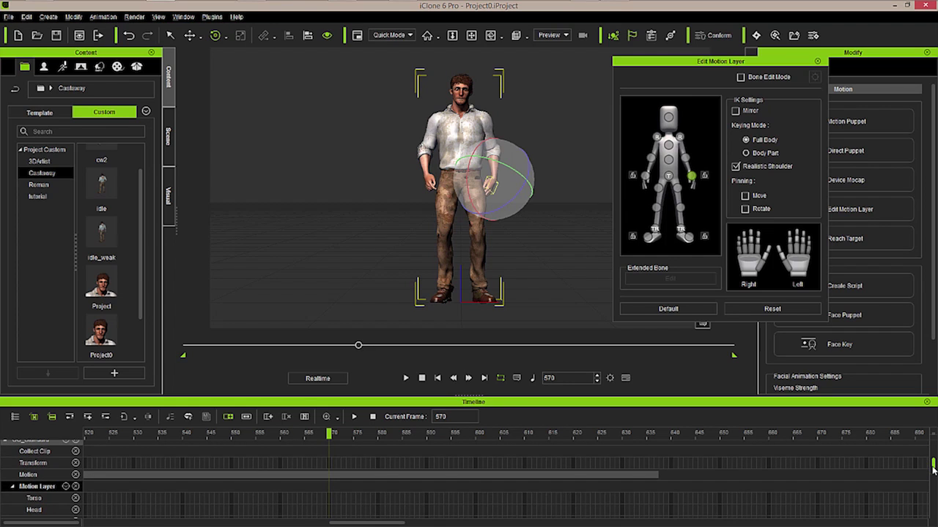
left_click(133, 477)
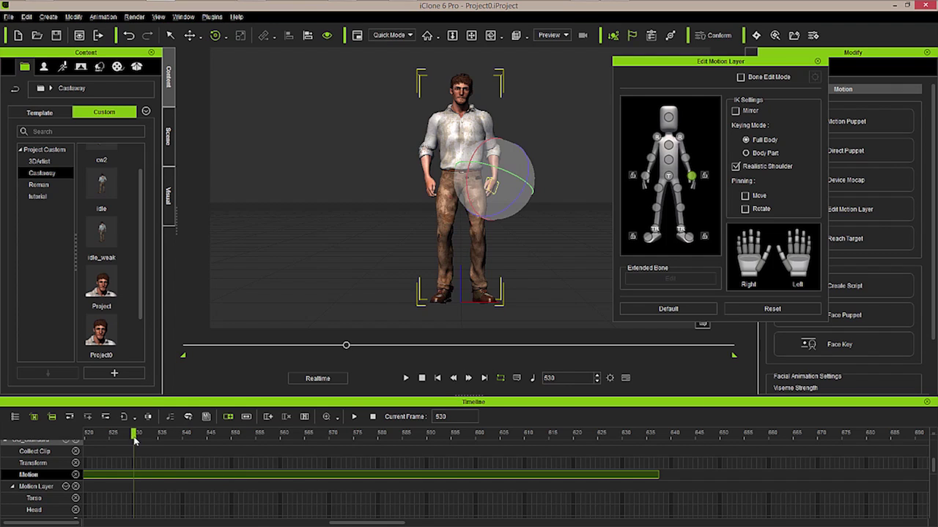
left_click_drag(144, 439, 123, 460)
key("space")
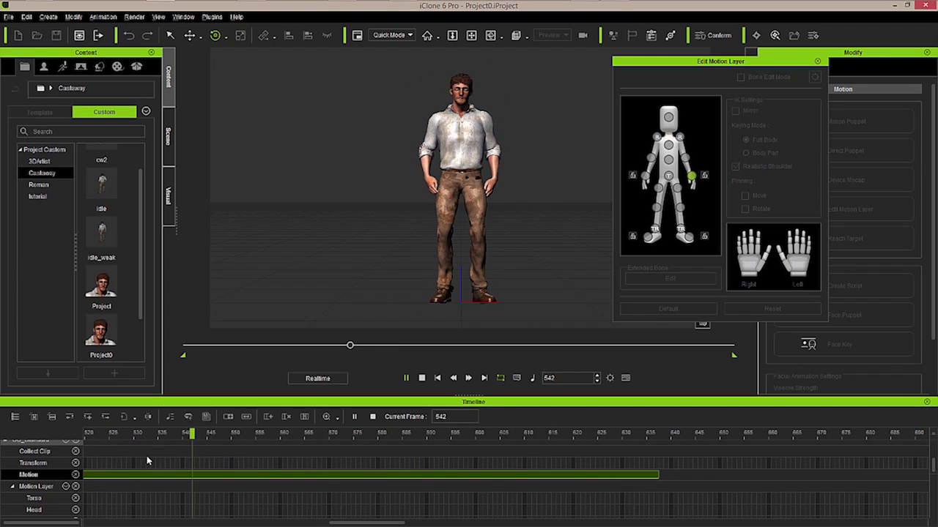
key("space")
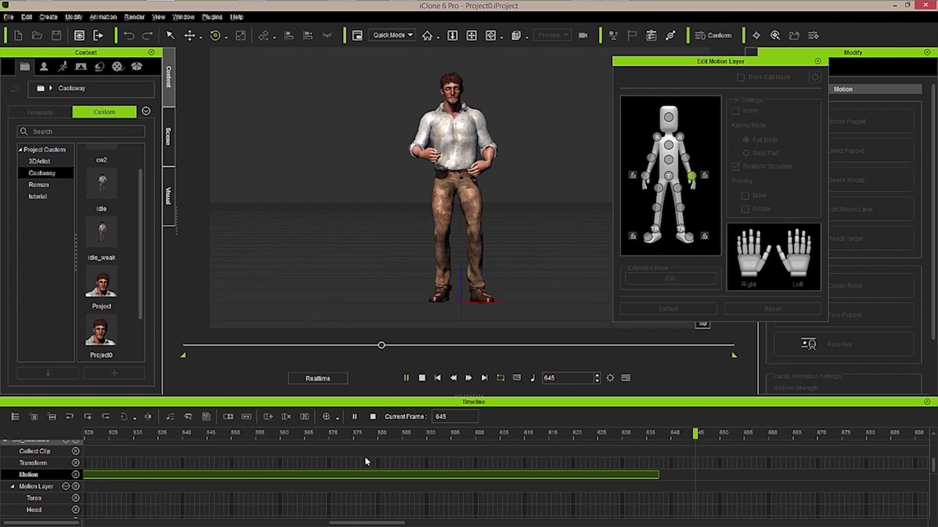
- Break the puppet motion clip at frame 538 and delete the segment after the break
left_click_drag(704, 437, 172, 473)
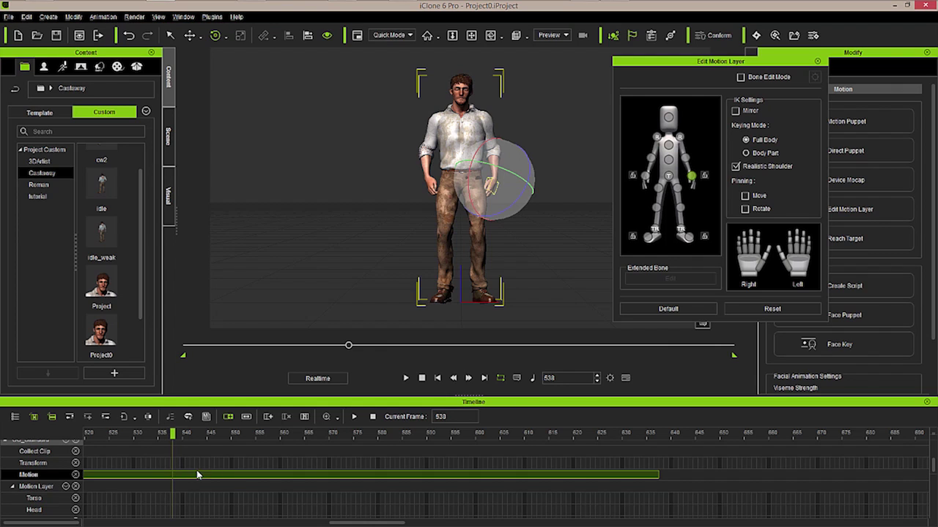
right_click(173, 481)
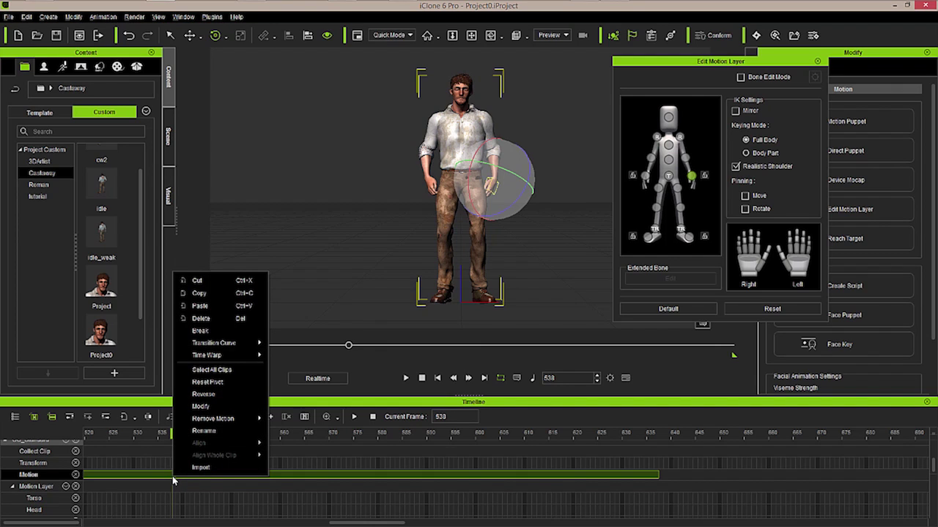
left_click(216, 330)
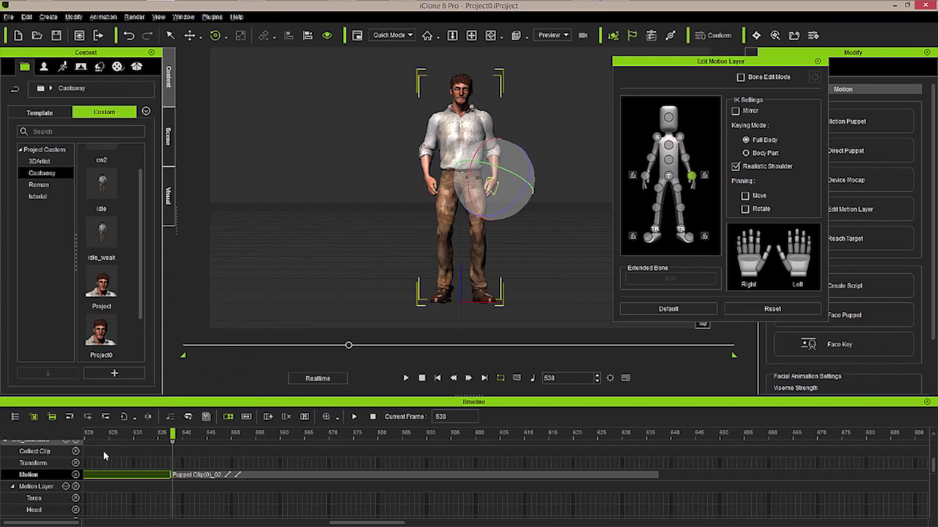
left_click(202, 477)
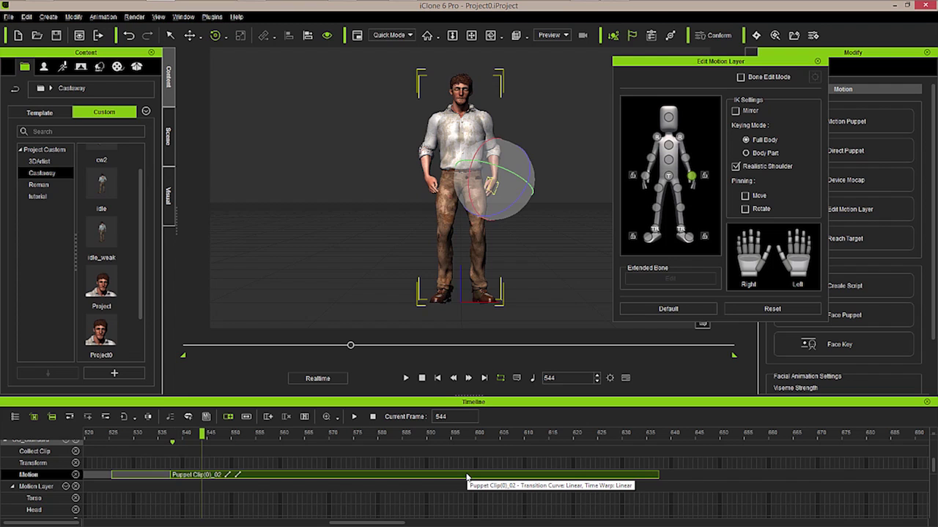
key("Delete")
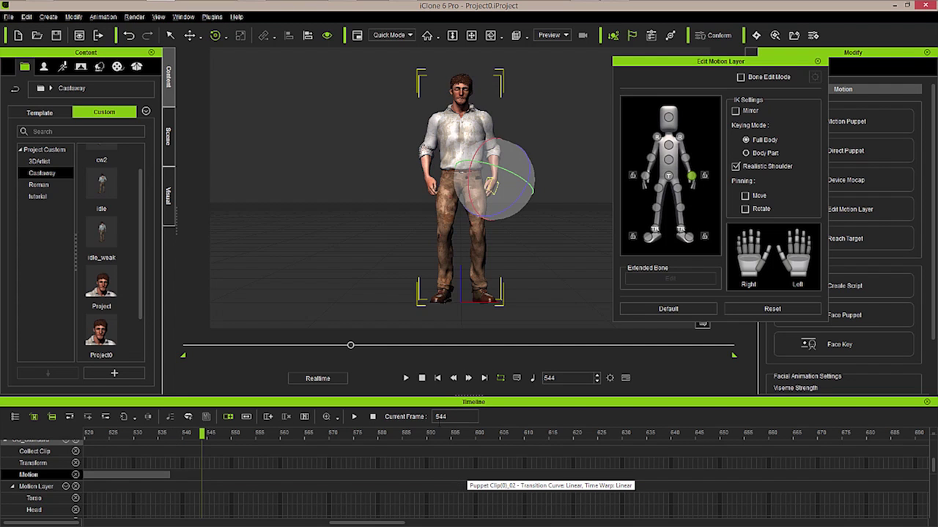